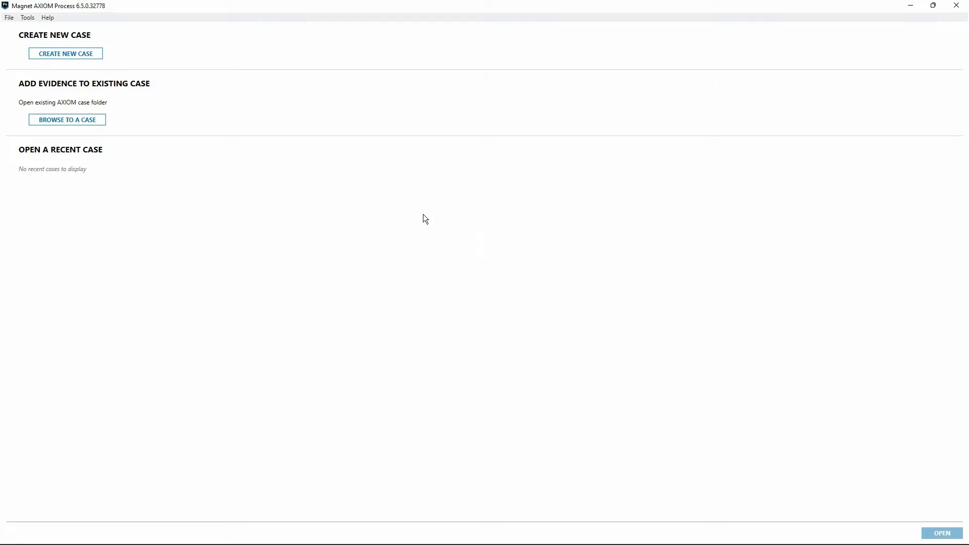
Step: Open the Tools menu from the start screen with no recent cases
left_click(25, 18)
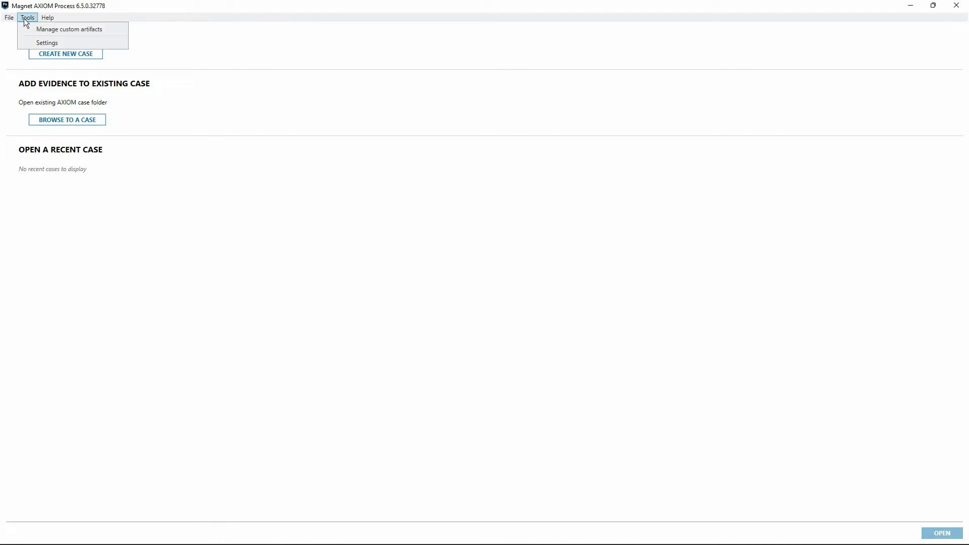
Step: Open Tools > Settings and reposition the Settings dialog at Preferences
left_click(57, 43)
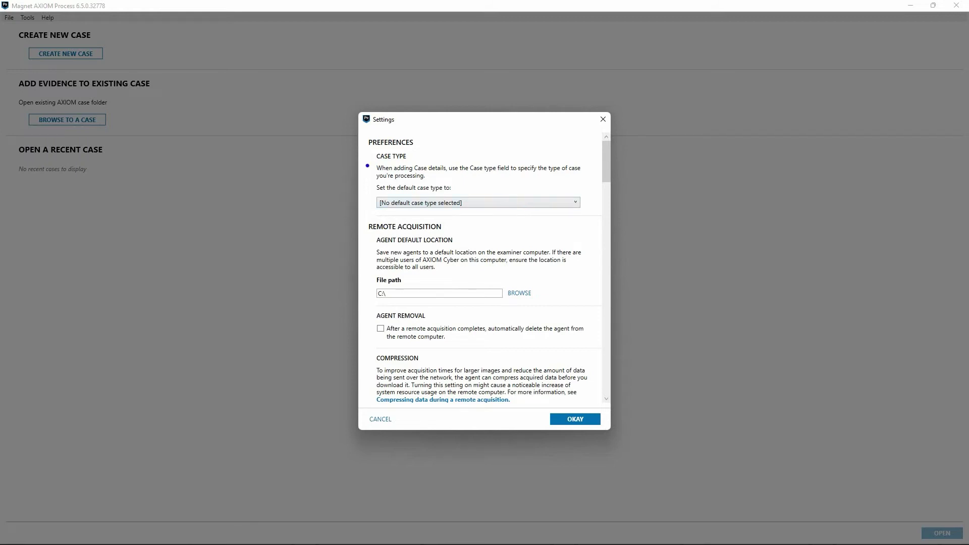
mouse_move(367, 148)
left_mouse_down()
mouse_move(554, 191)
mouse_move(590, 211)
left_mouse_up()
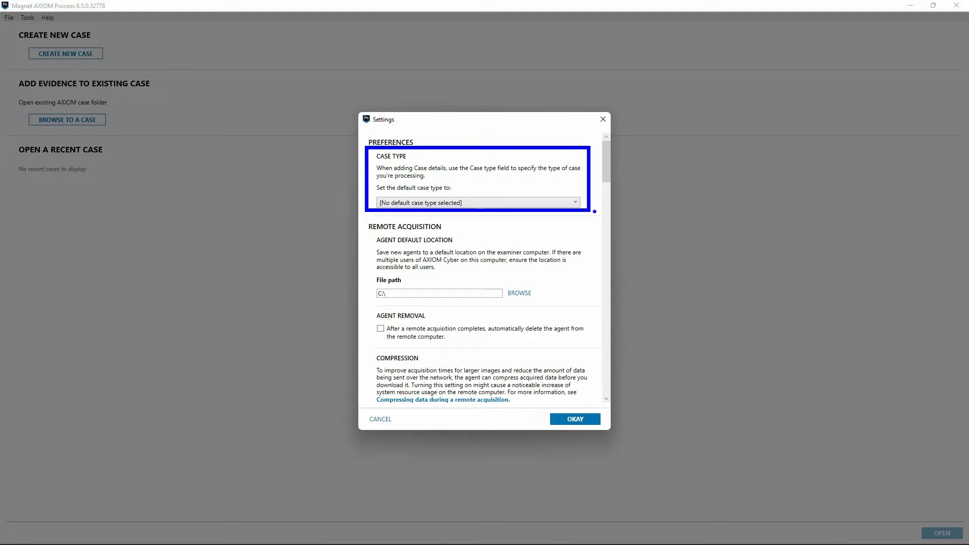
key("Escape")
Step: Review the default case type list and dismiss it, leaving no default selected
left_click(574, 205)
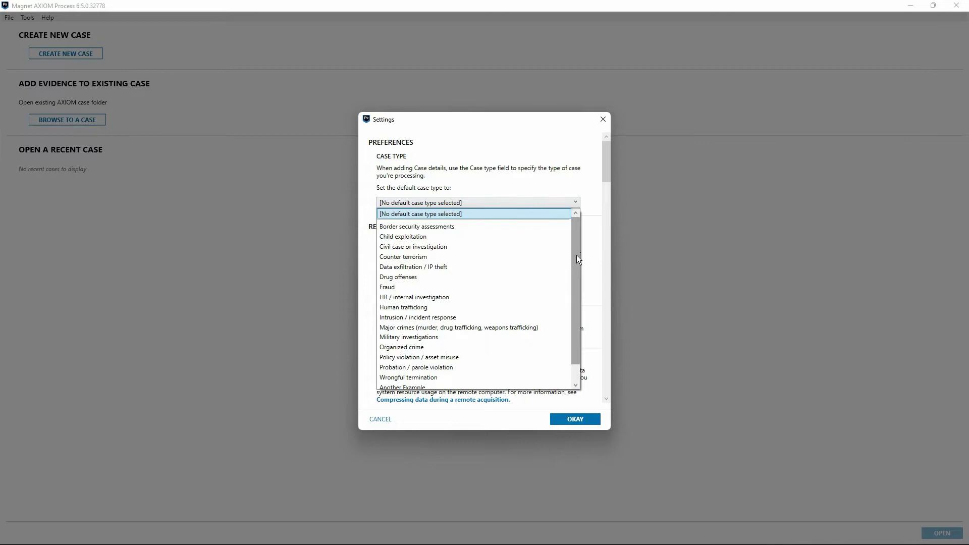
key("Escape")
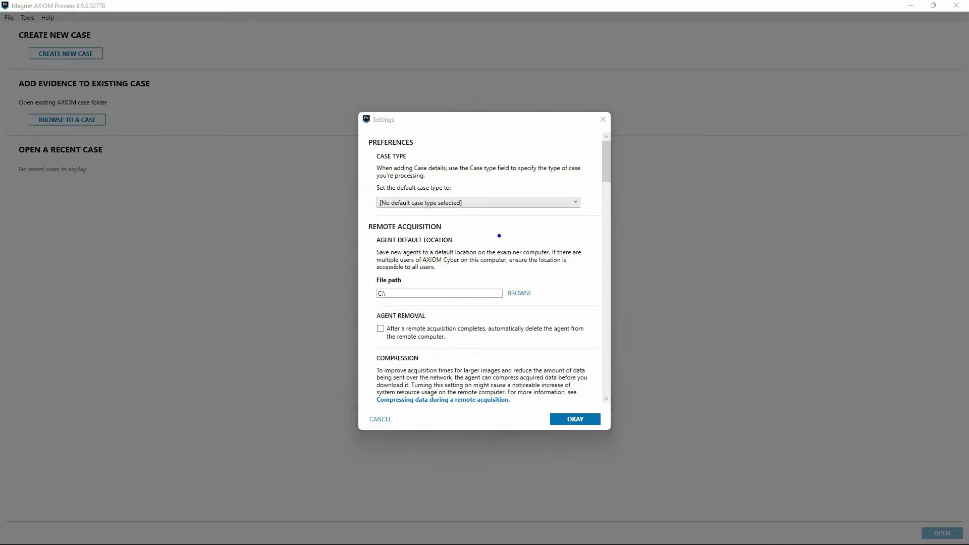
left_click_drag(462, 225, 516, 225)
left_click_drag(417, 288, 453, 271)
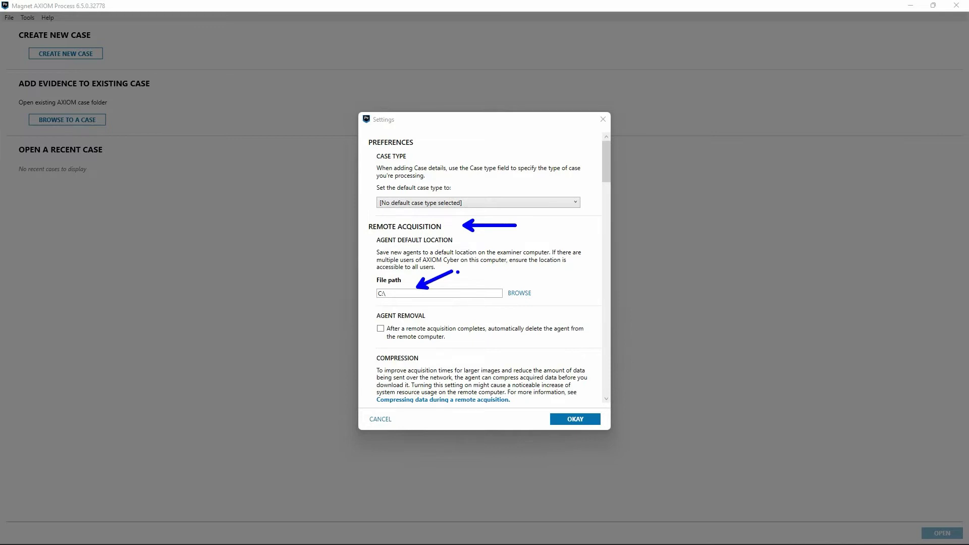
left_click_drag(494, 279, 539, 303)
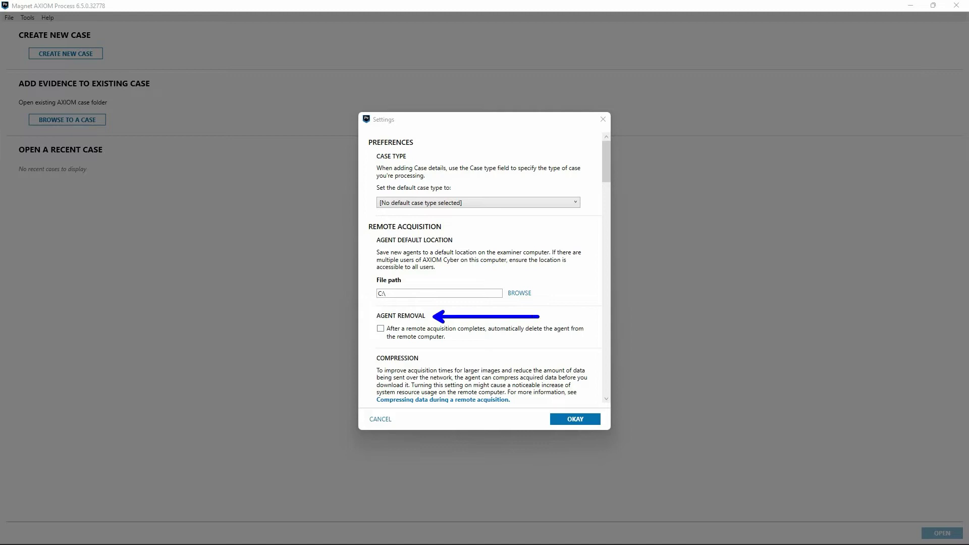
scroll(562, 311, "down", 2)
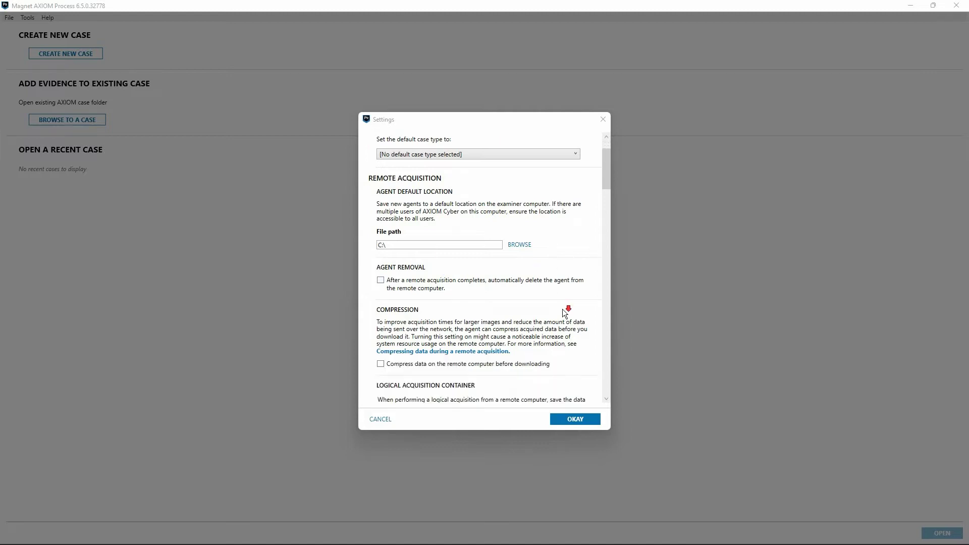
scroll(562, 312, "down", 3)
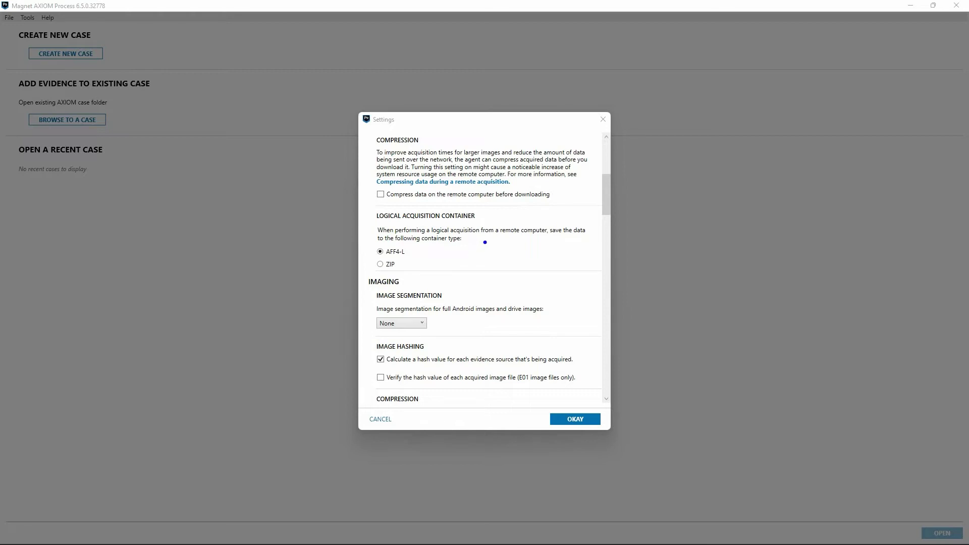
left_click_drag(447, 254, 473, 251)
scroll(546, 245, "down", 5)
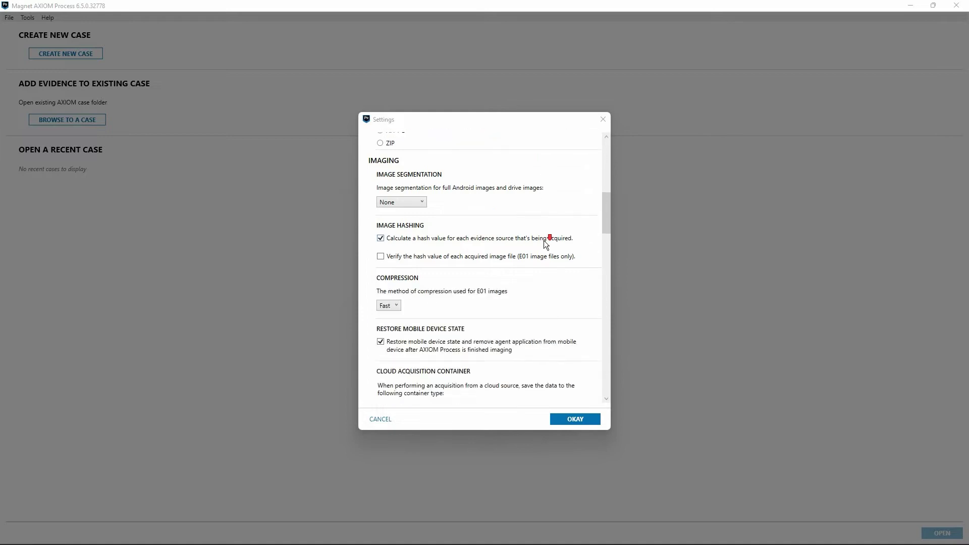
scroll(546, 244, "down", 1)
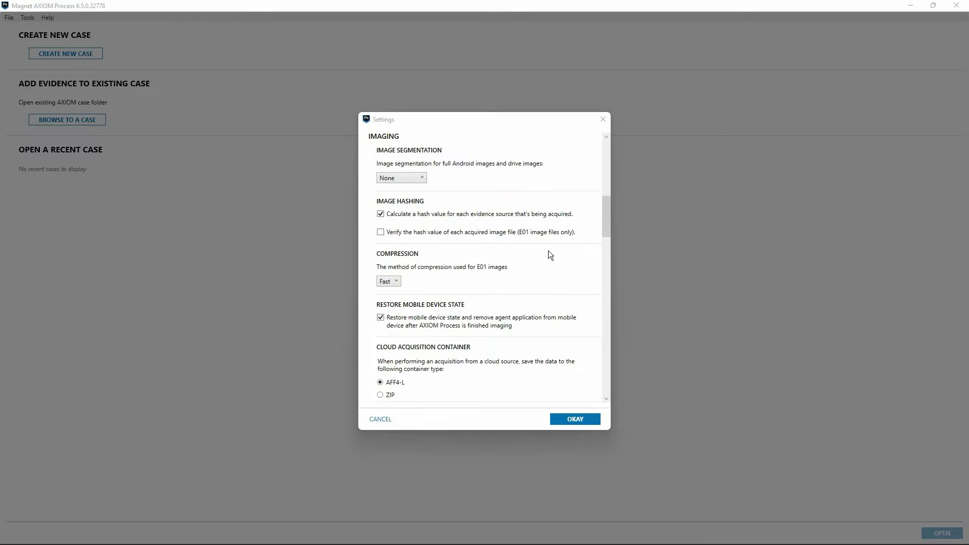
left_click(419, 178)
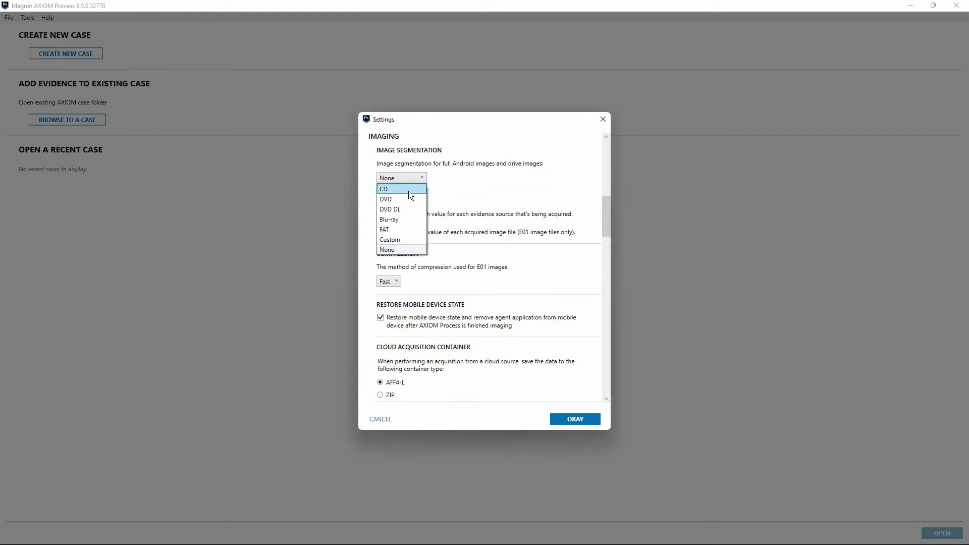
left_click(414, 241)
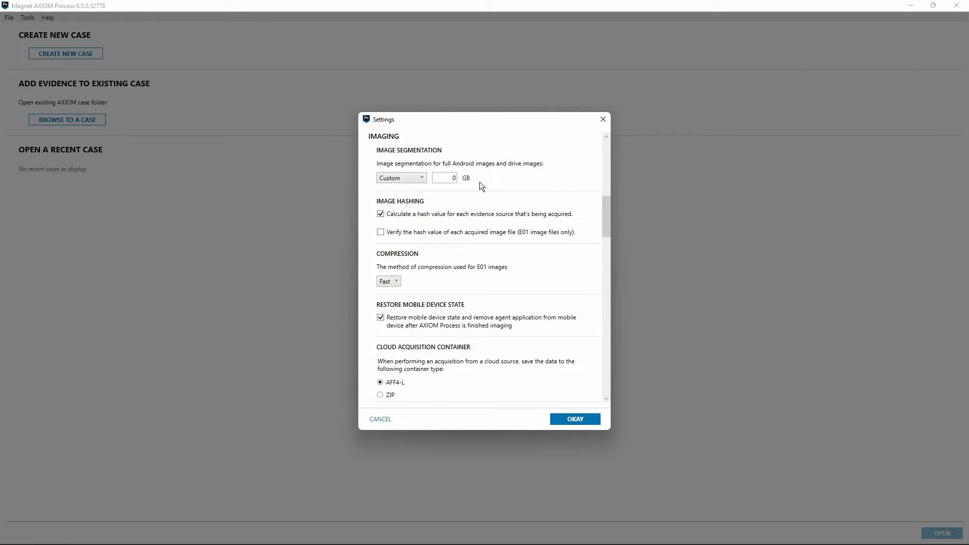
left_click(420, 179)
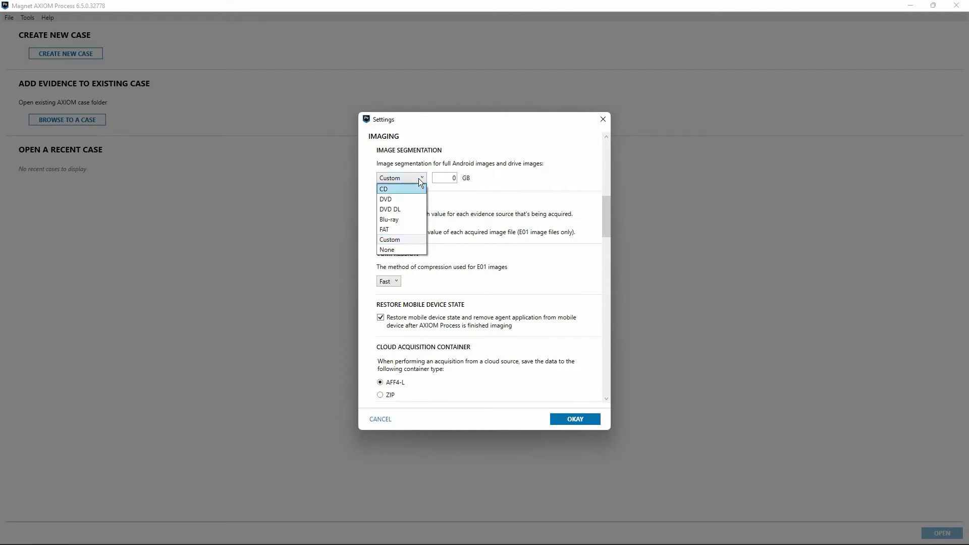
left_click(424, 251)
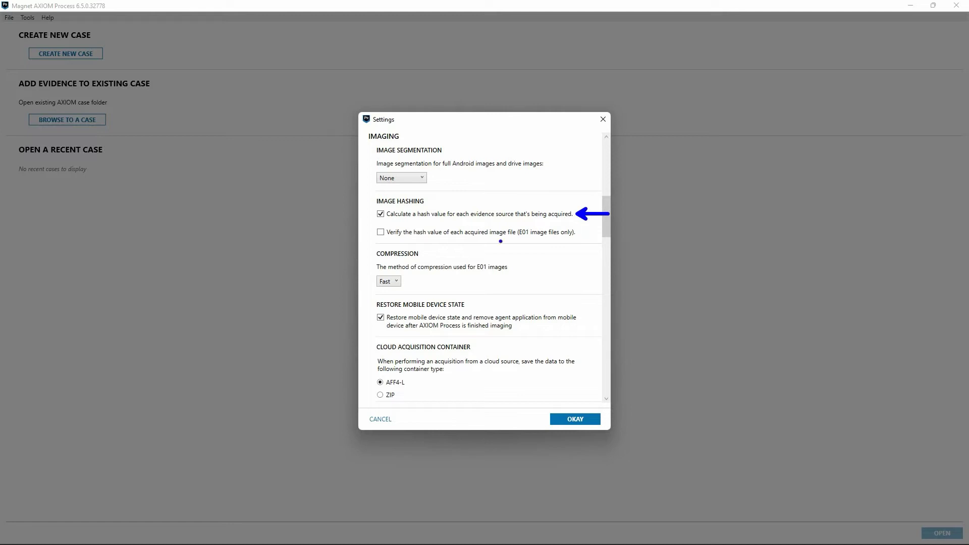
Step: Enable hash verification of each acquired E01 image, then view the compression choices
left_click(380, 232)
left_click(396, 281)
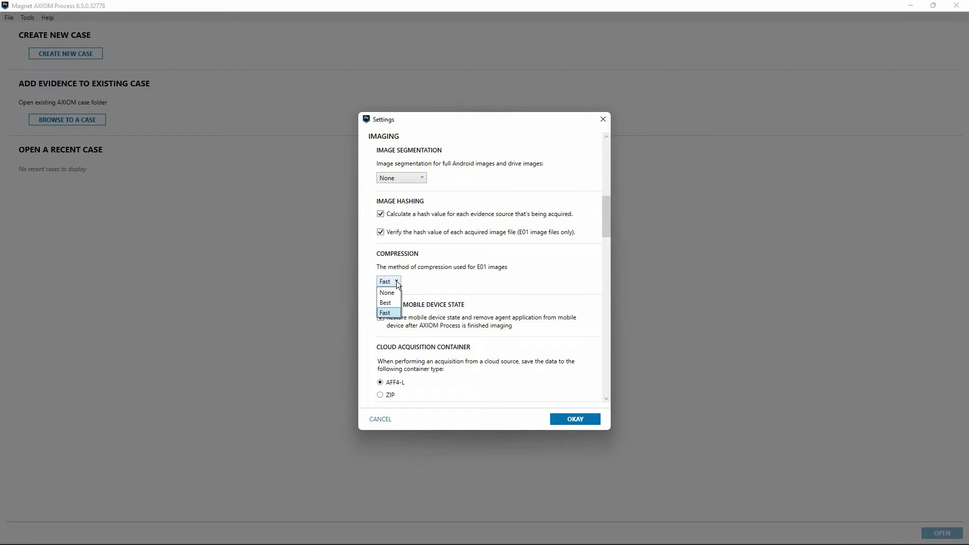
left_click(395, 281)
scroll(396, 280, "down", 3)
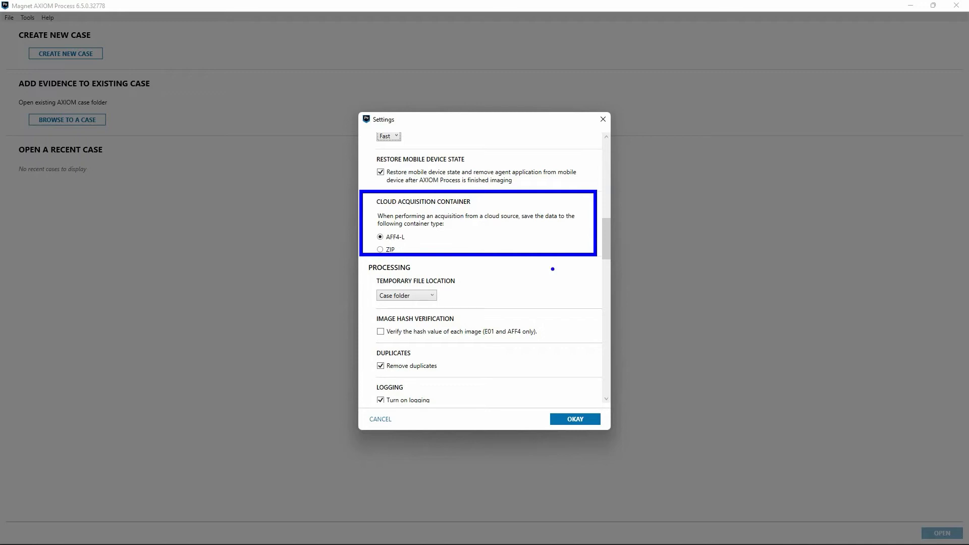
scroll(516, 308, "down", 2)
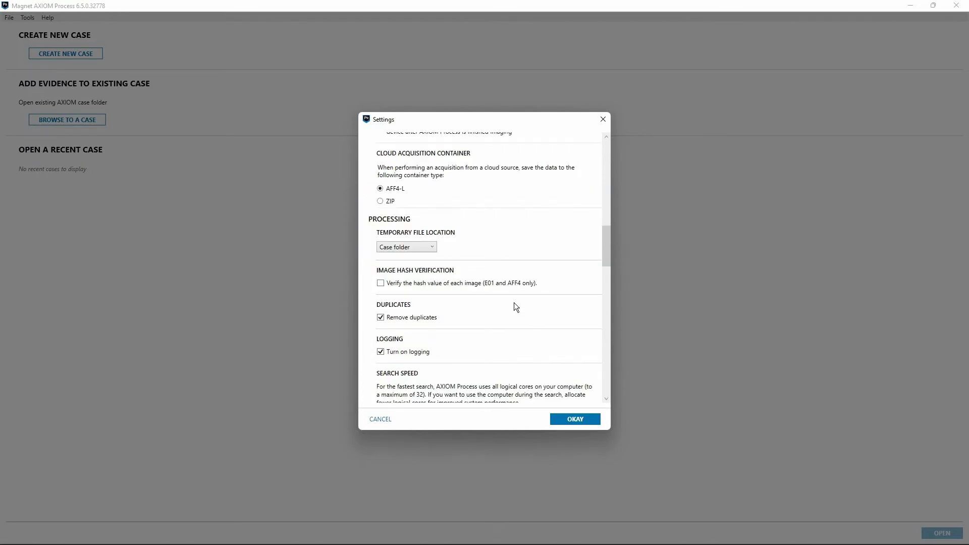
Step: Set Temporary File Location to Custom location, leaving the path empty
scroll(513, 302, "down", 3)
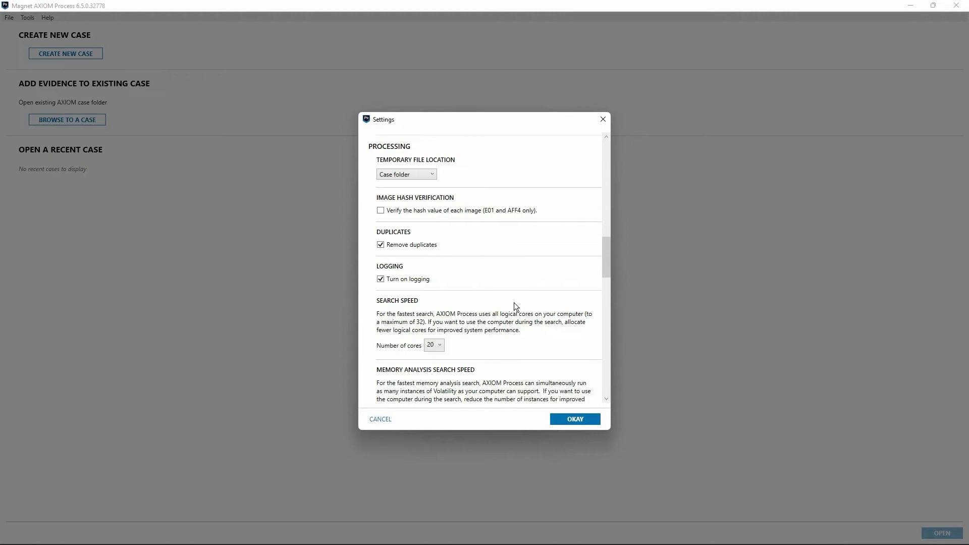
left_click(500, 274)
left_click(432, 174)
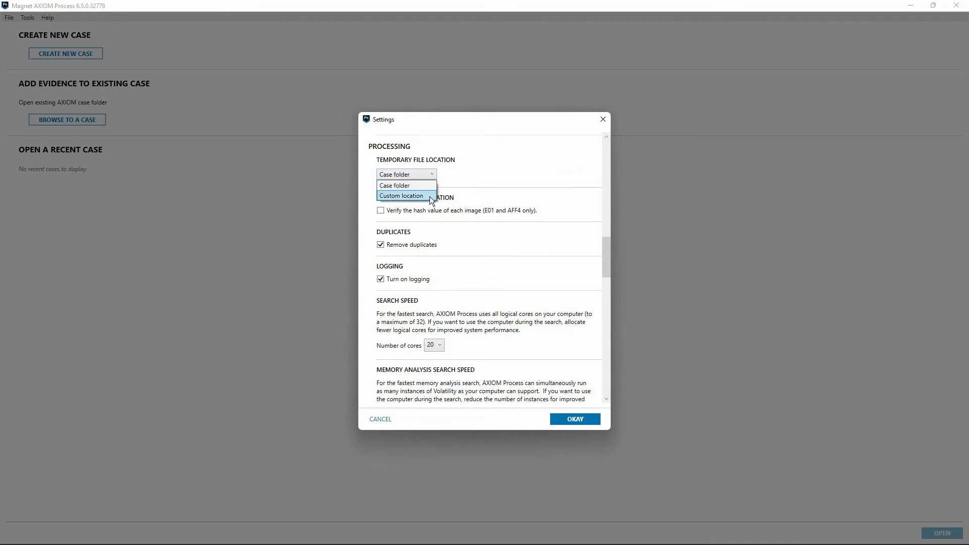
left_click(430, 196)
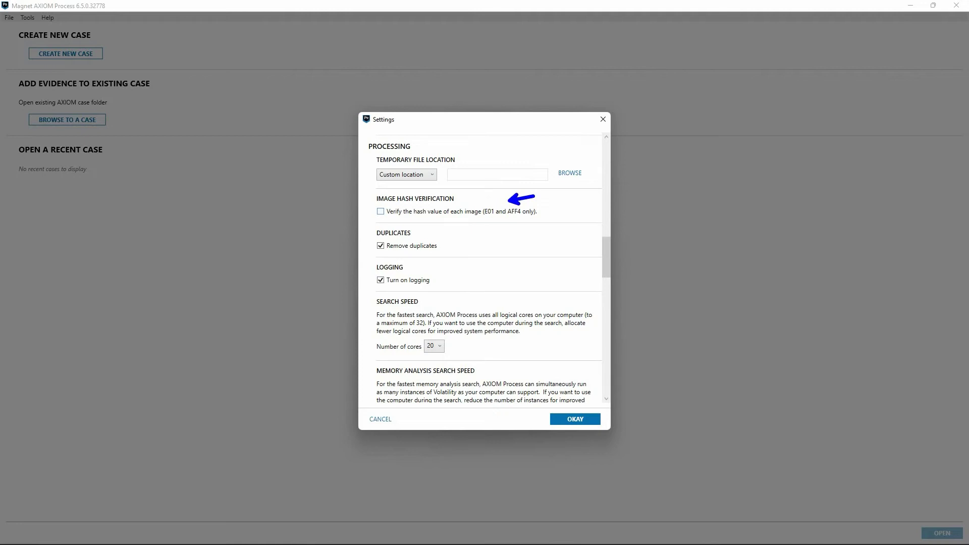
key("Tab")
left_click(457, 241)
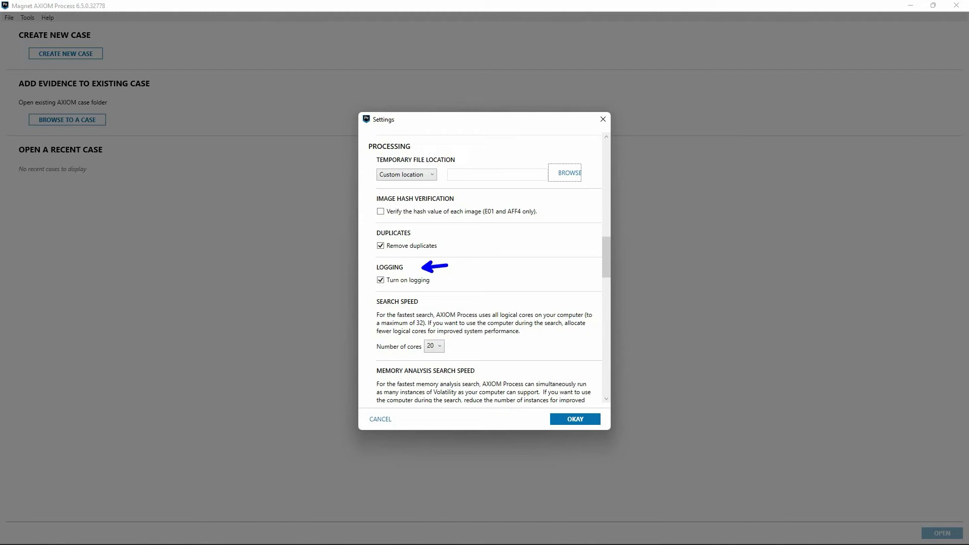
scroll(464, 265, "down", 5)
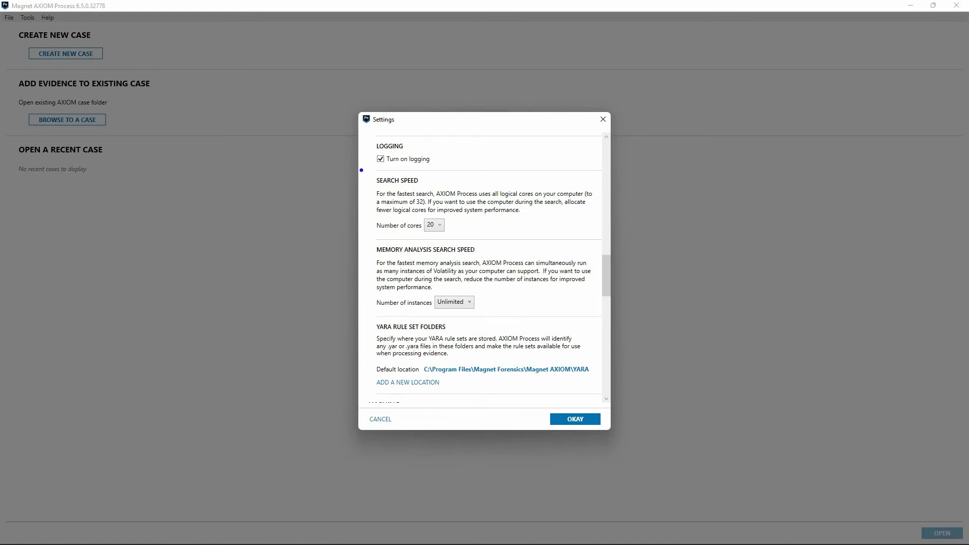
mouse_move(361, 170)
left_mouse_down()
mouse_move(559, 244)
mouse_move(611, 240)
left_mouse_up()
Step: Scroll to Hashing and show the Hash Formats options: MD5, SHA1, MD5 and SHA1
scroll(501, 302, "down", 7)
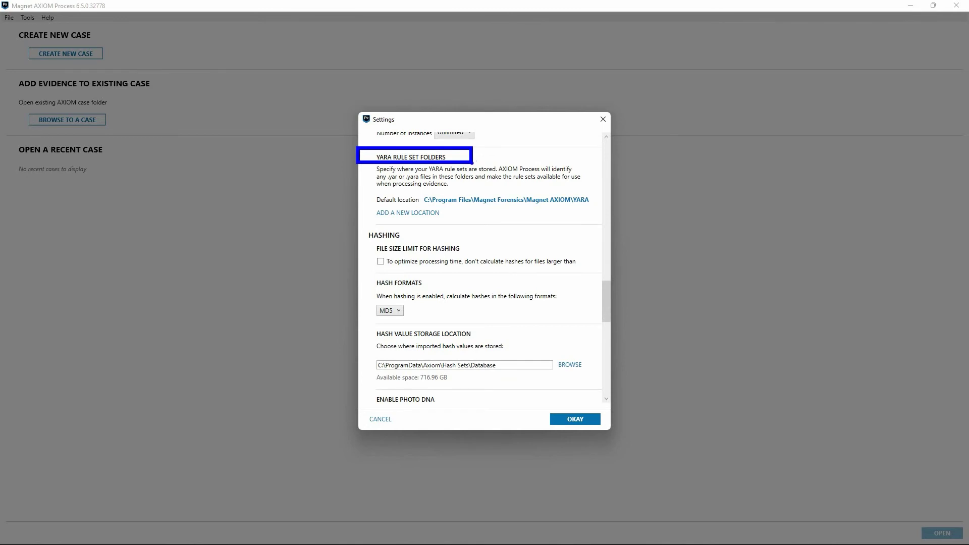
scroll(465, 207, "down", 2)
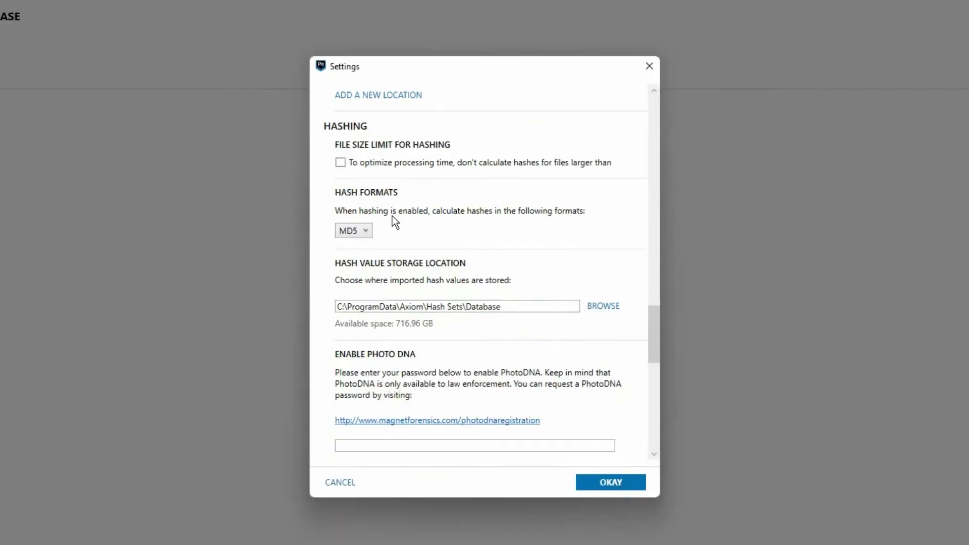
left_click(367, 231)
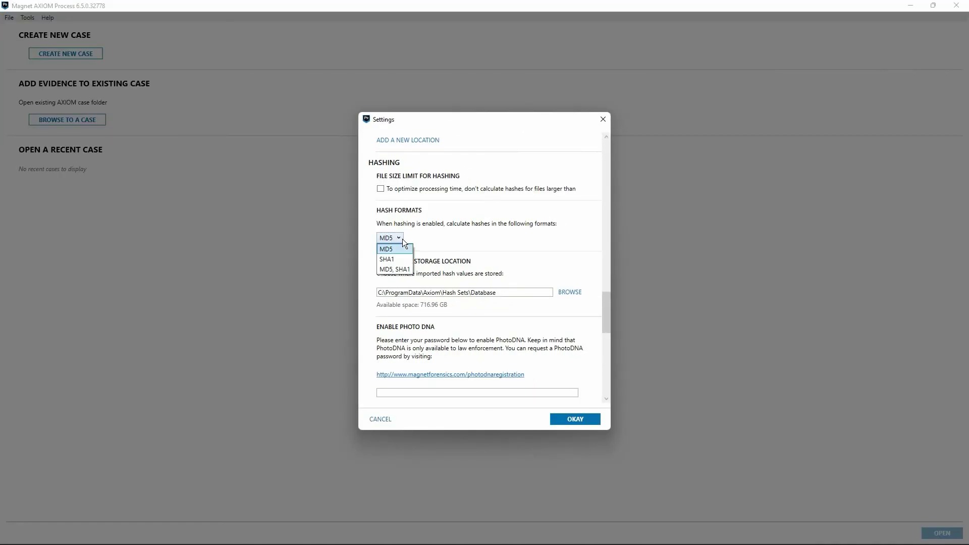
Step: Keep MD5 as the hash format and scroll past the PhotoDNA settings
left_click(402, 239)
scroll(485, 262, "down", 3)
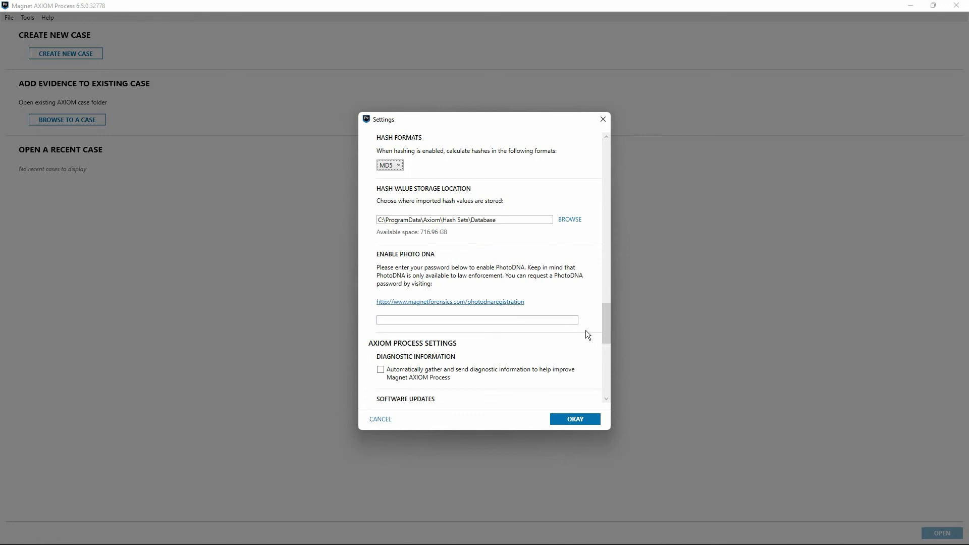
scroll(587, 334, "down", 9)
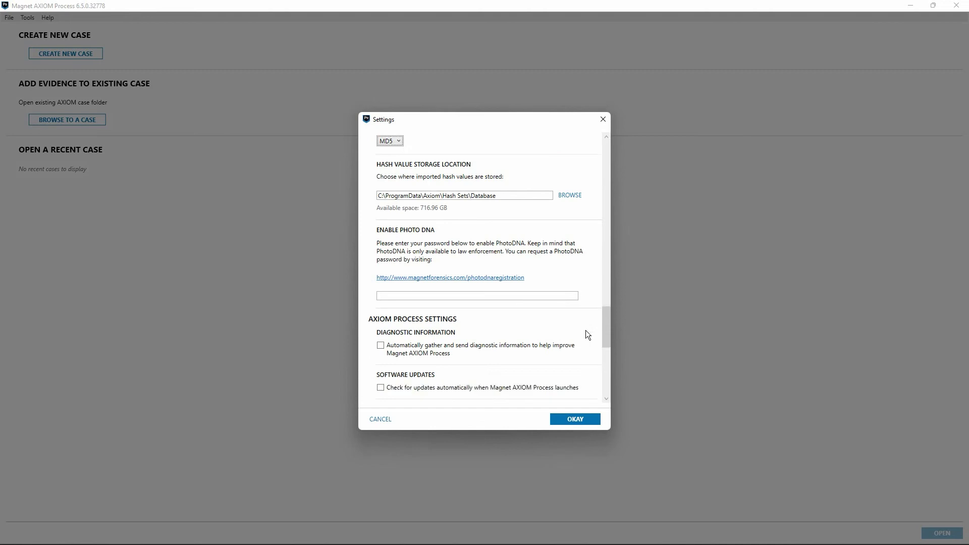
scroll(586, 331, "up", 1)
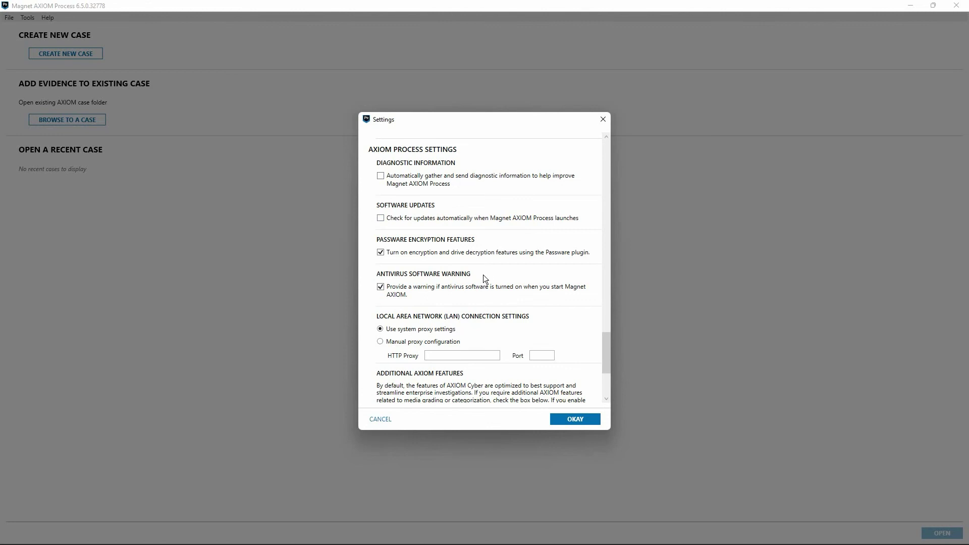
scroll(482, 274, "down", 1)
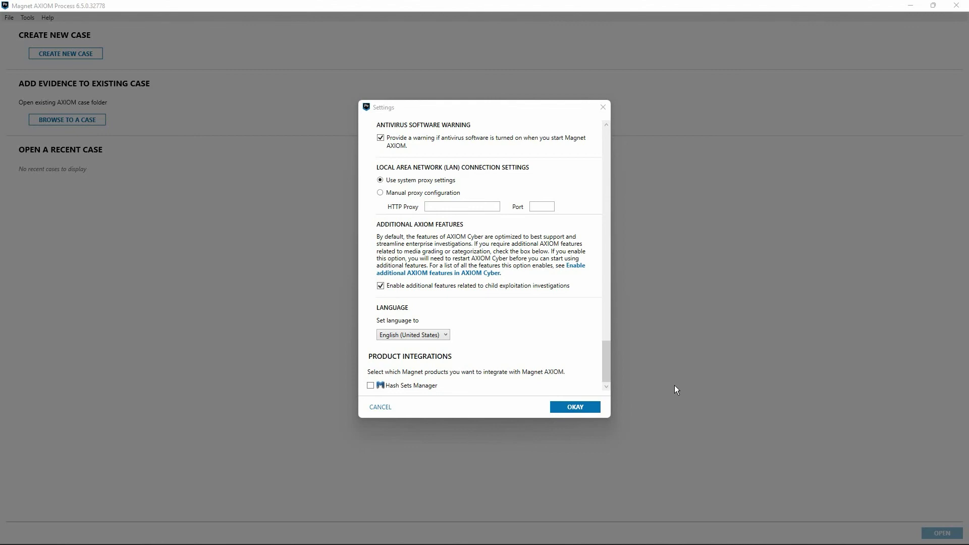
left_click(439, 333)
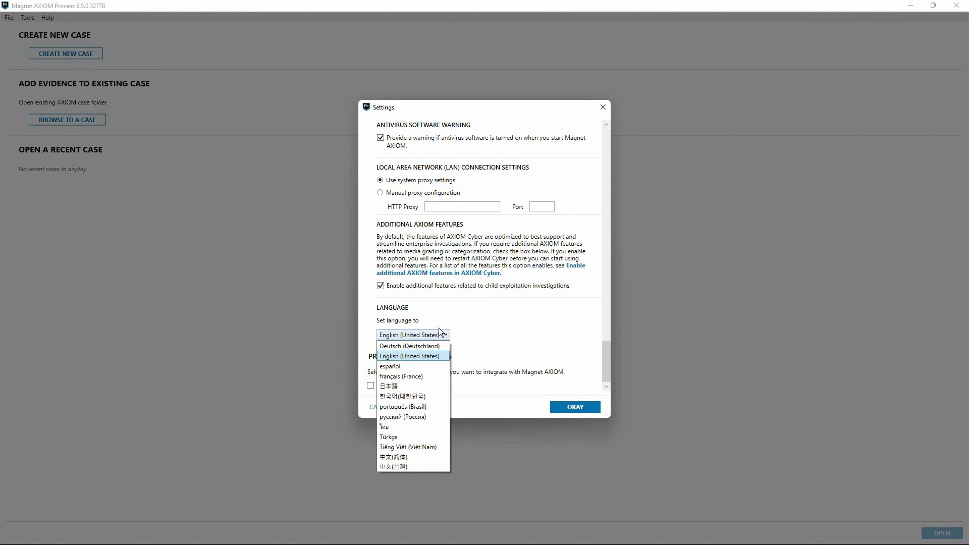
left_click(560, 346)
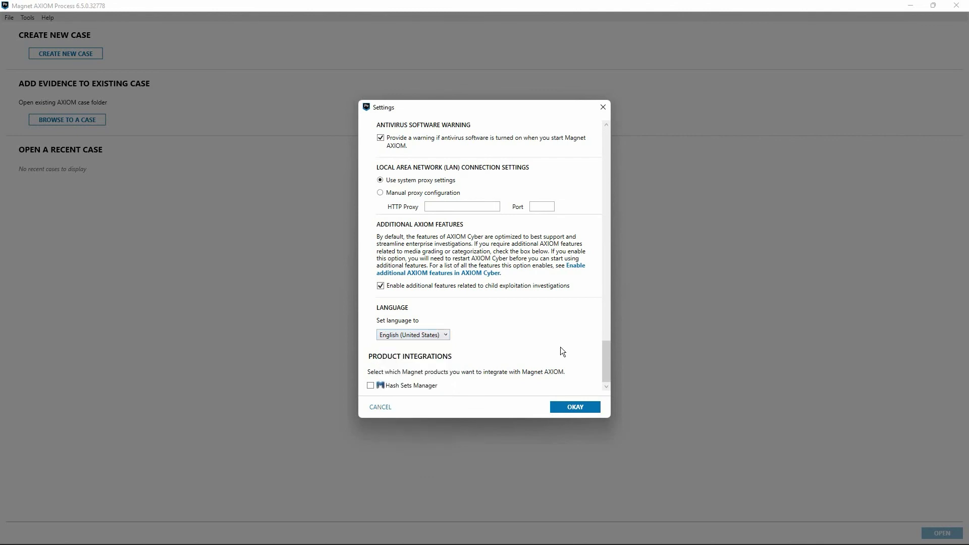